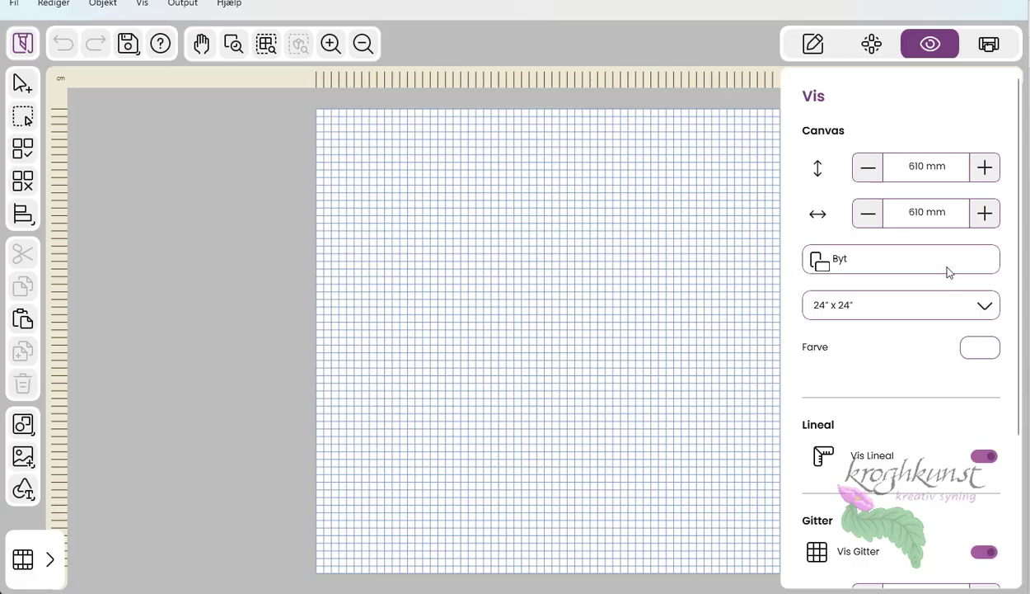
{"action": "left_click", "coordinate": [945, 306]}
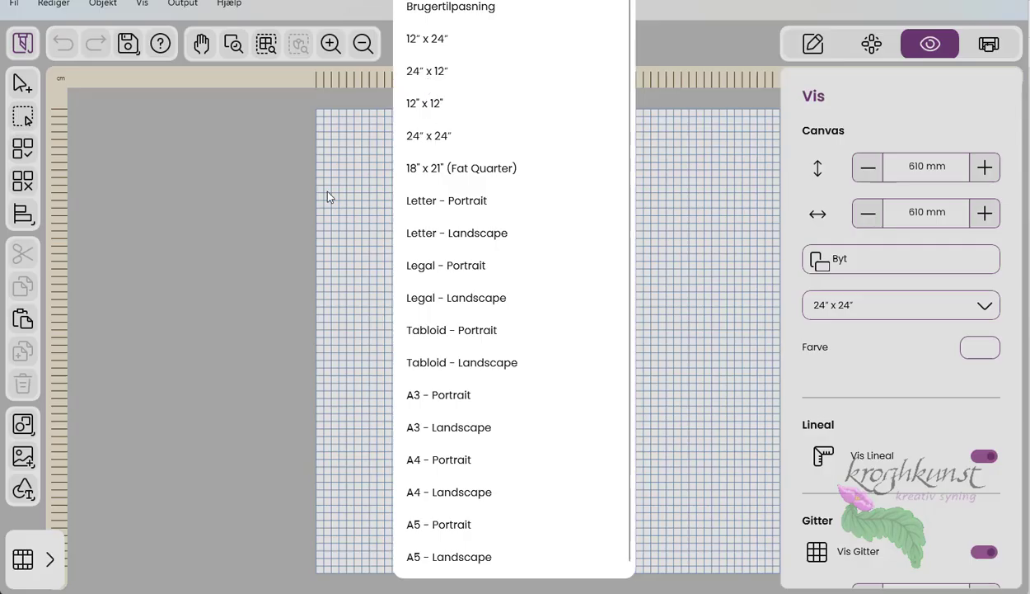
{"action": "left_click", "coordinate": [266, 320]}
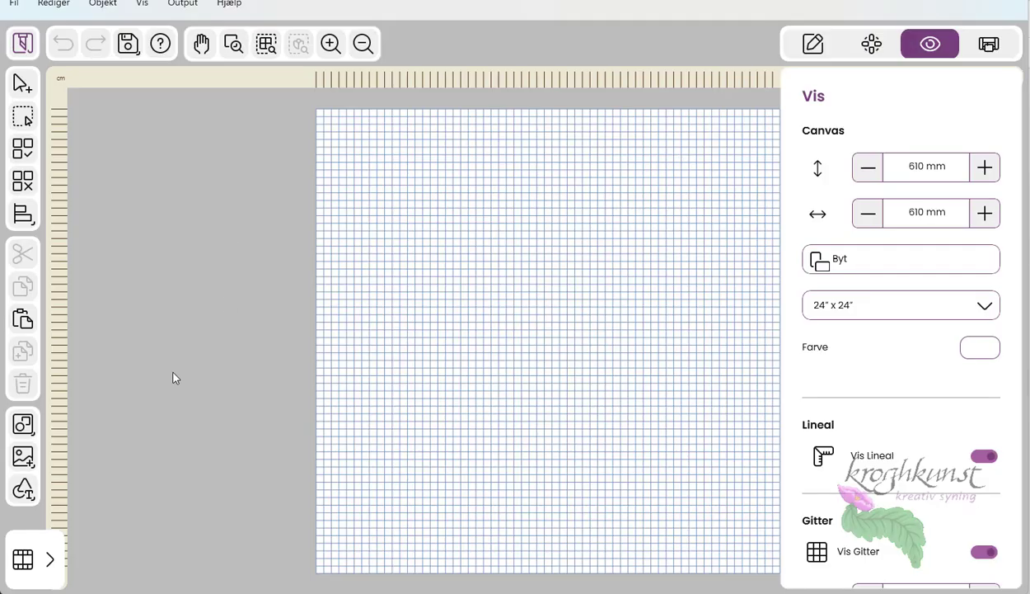
- Insert a square shape sized 100 × 100 mm with its proportions locked
{"action": "left_click", "coordinate": [24, 489]}
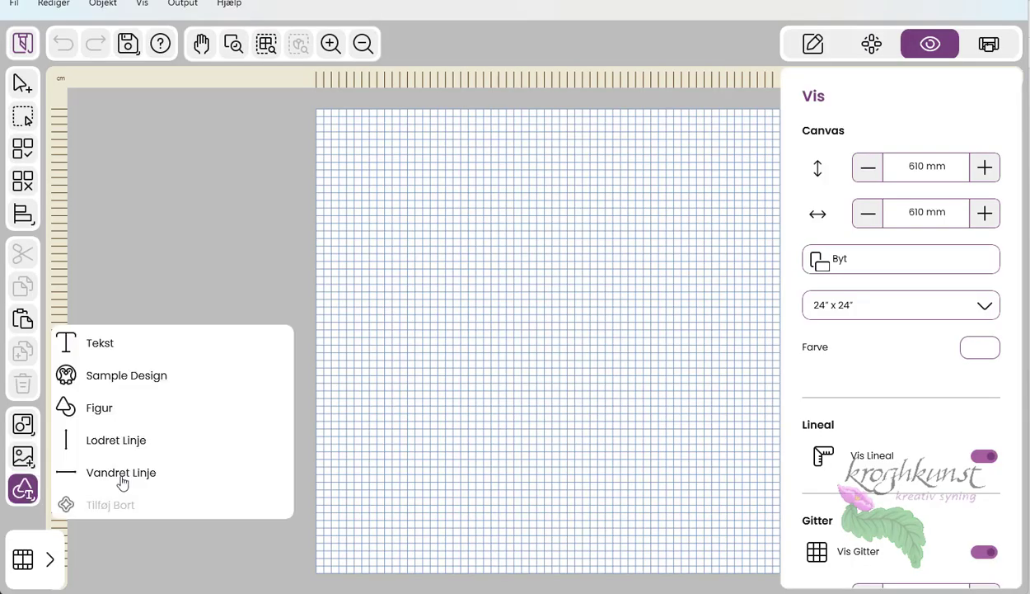
{"action": "left_click", "coordinate": [93, 412]}
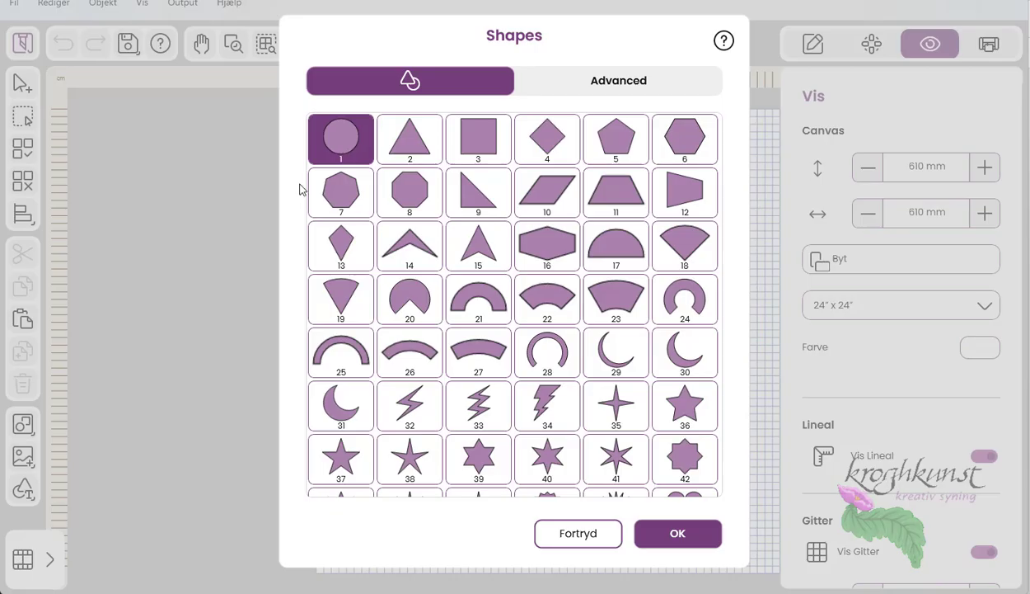
{"action": "left_click", "coordinate": [459, 147]}
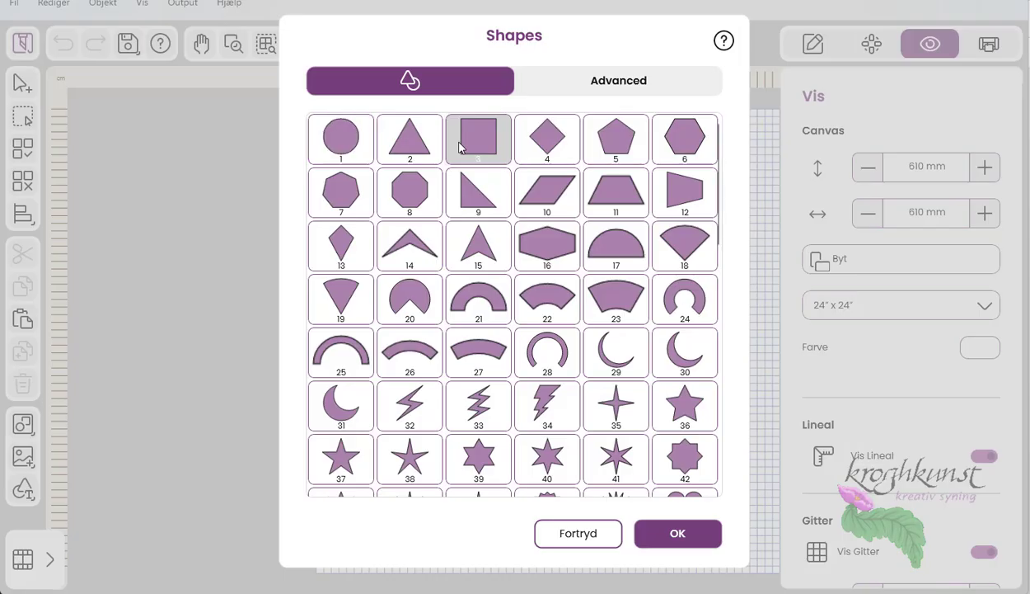
{"action": "left_click", "coordinate": [600, 83]}
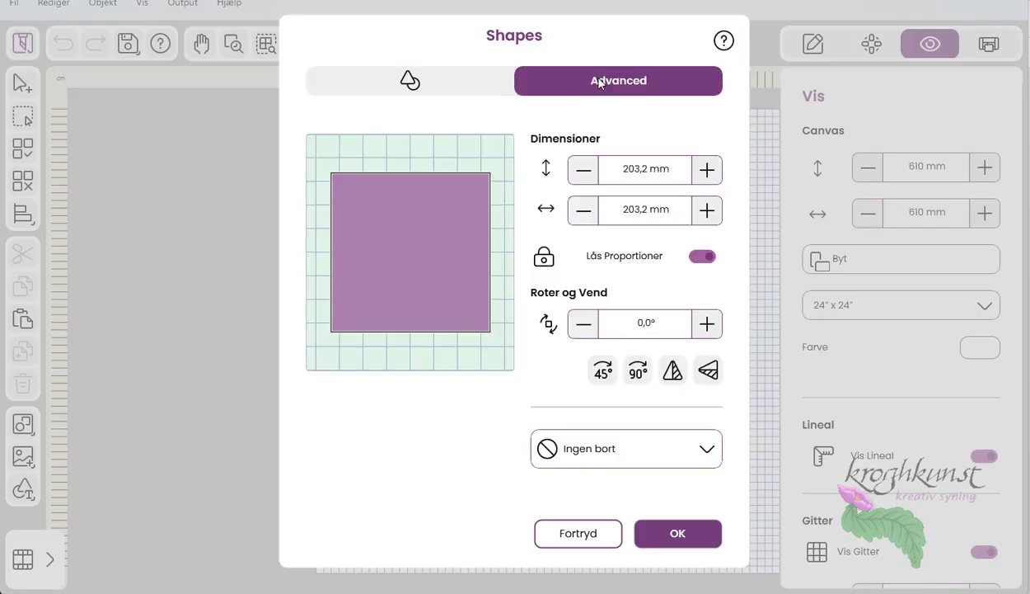
{"action": "left_click", "coordinate": [615, 172]}
{"action": "type", "text": "100"}
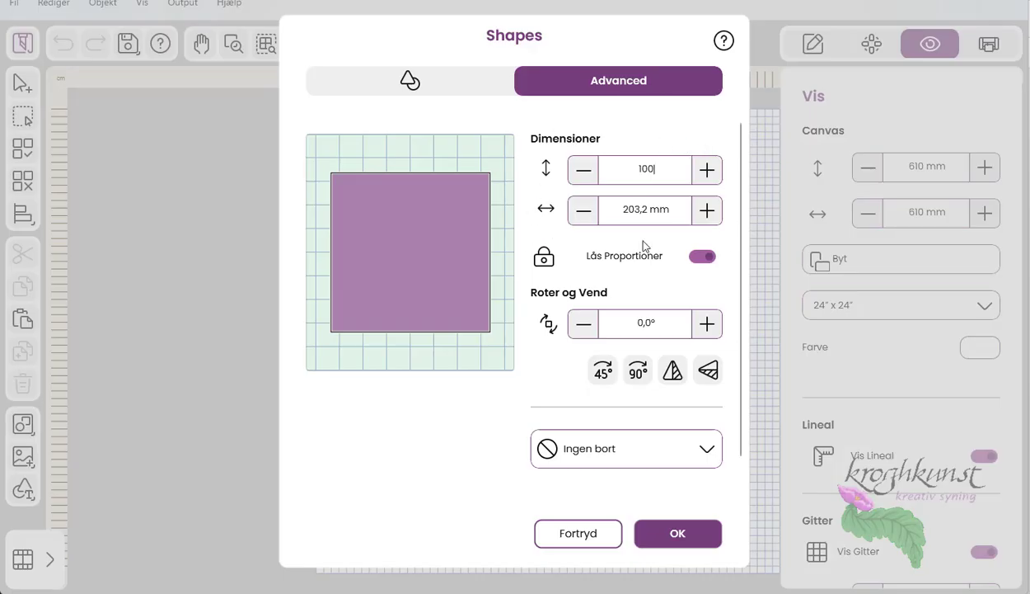
{"action": "key", "text": "Return"}
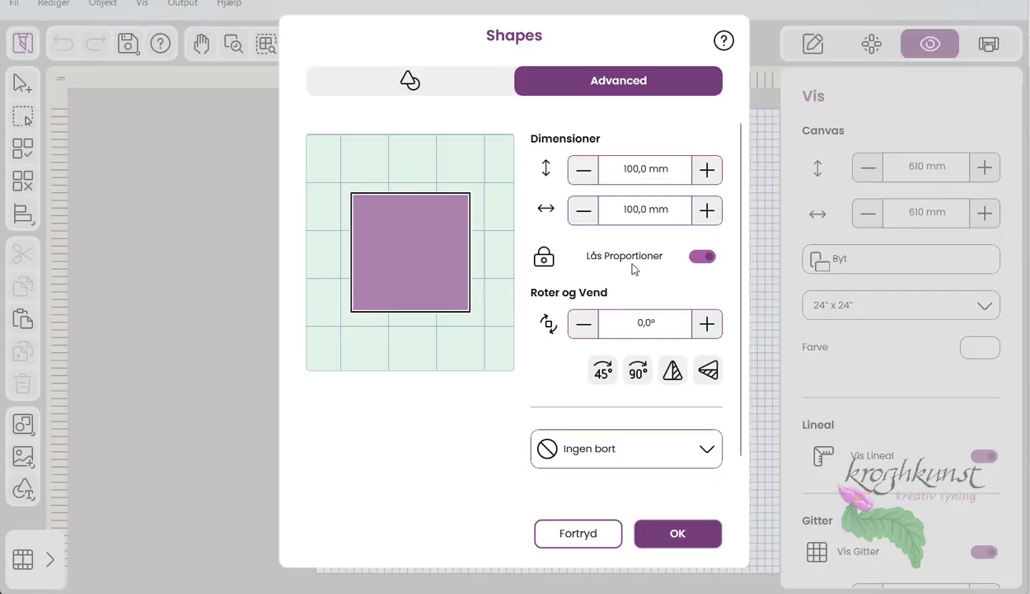
{"action": "left_click", "coordinate": [698, 258]}
{"action": "left_click", "coordinate": [707, 260]}
{"action": "left_click", "coordinate": [677, 533]}
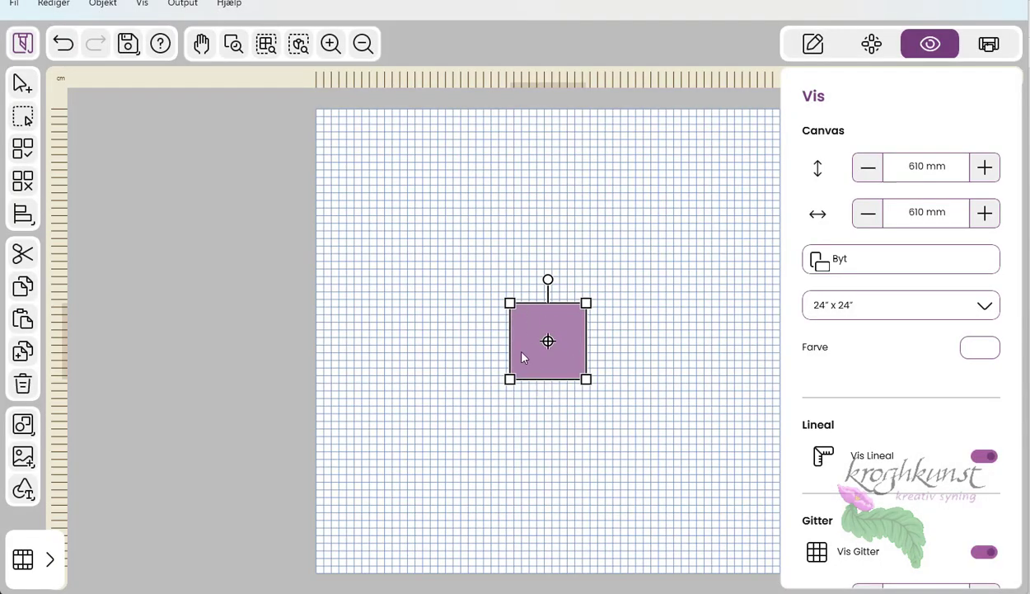
- Move the square close to the upper-left corner of the canvas
{"action": "left_click_drag", "start_coordinate": [451, 473], "coordinate": [340, 466]}
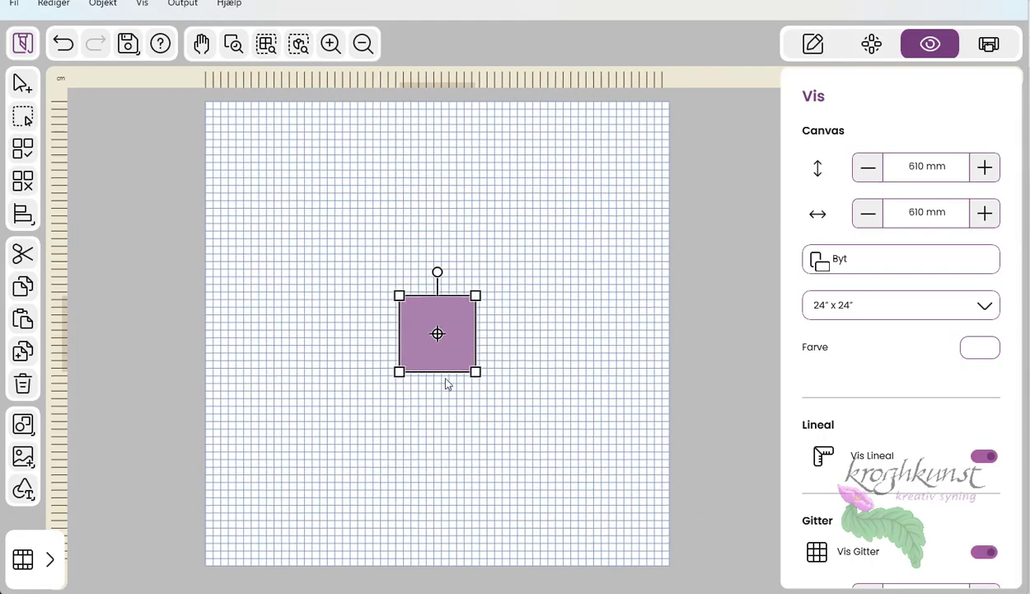
{"action": "scroll", "coordinate": [447, 383], "scroll_direction": "up", "scroll_amount": 3}
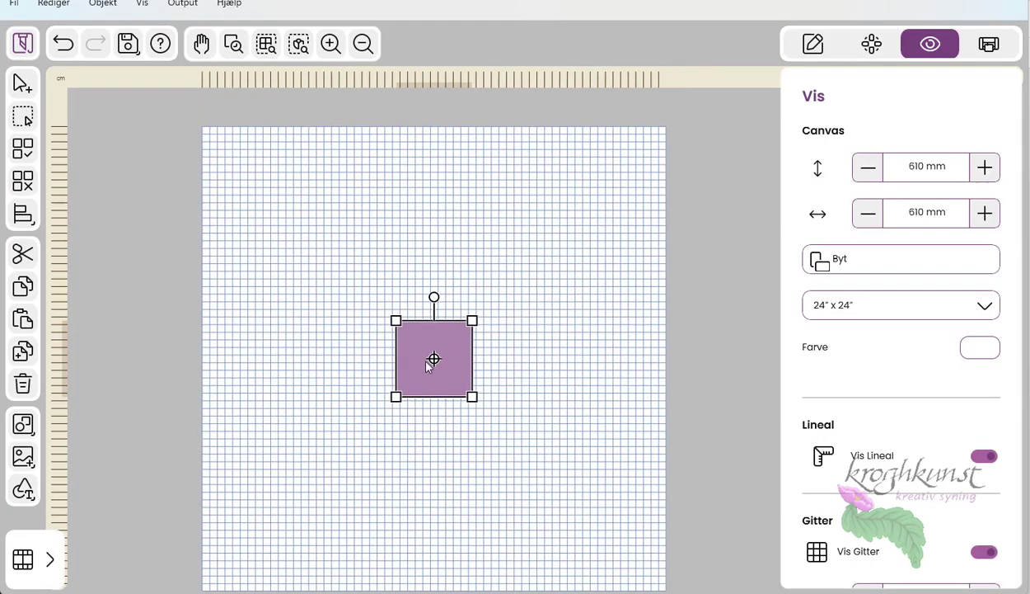
{"action": "left_click_drag", "start_coordinate": [441, 388], "coordinate": [256, 199]}
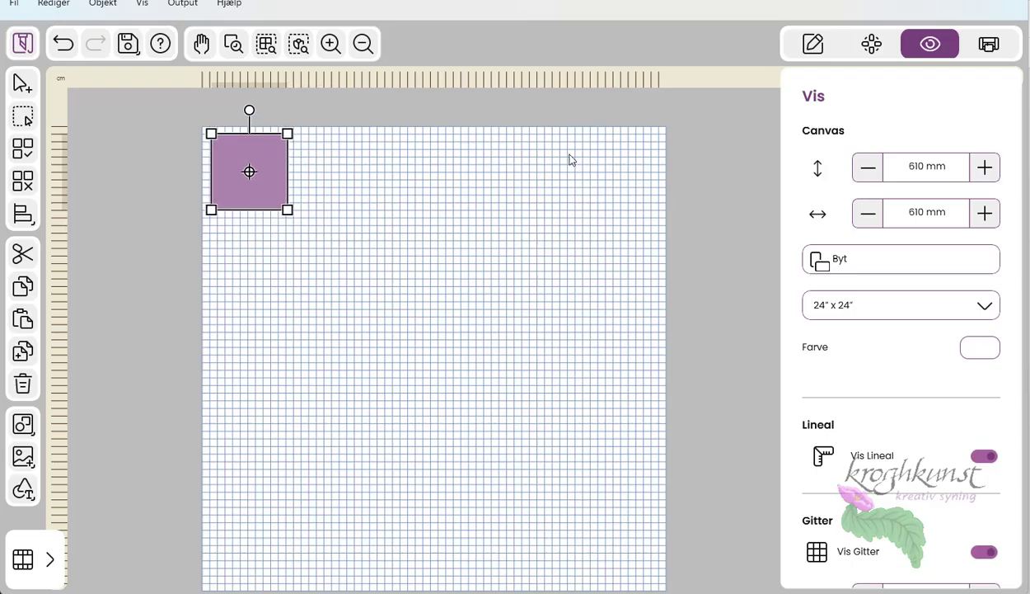
- Try filling the canvas with copies of the square spaced 2 mm apart, and undo the fill
{"action": "left_click", "coordinate": [872, 48]}
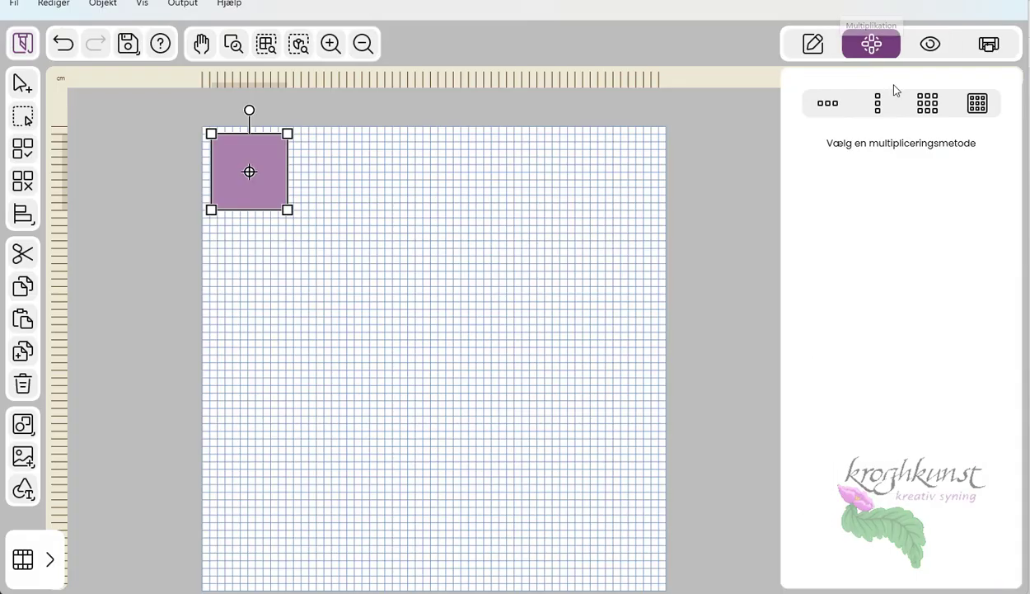
{"action": "left_click", "coordinate": [977, 104]}
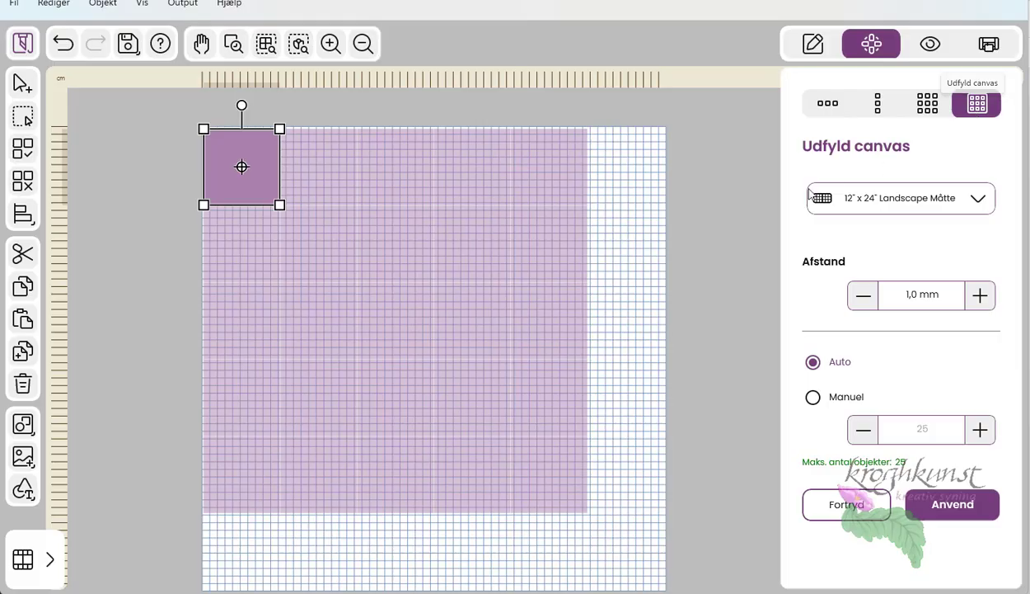
{"action": "scroll", "coordinate": [727, 303], "scroll_direction": "down", "scroll_amount": 2}
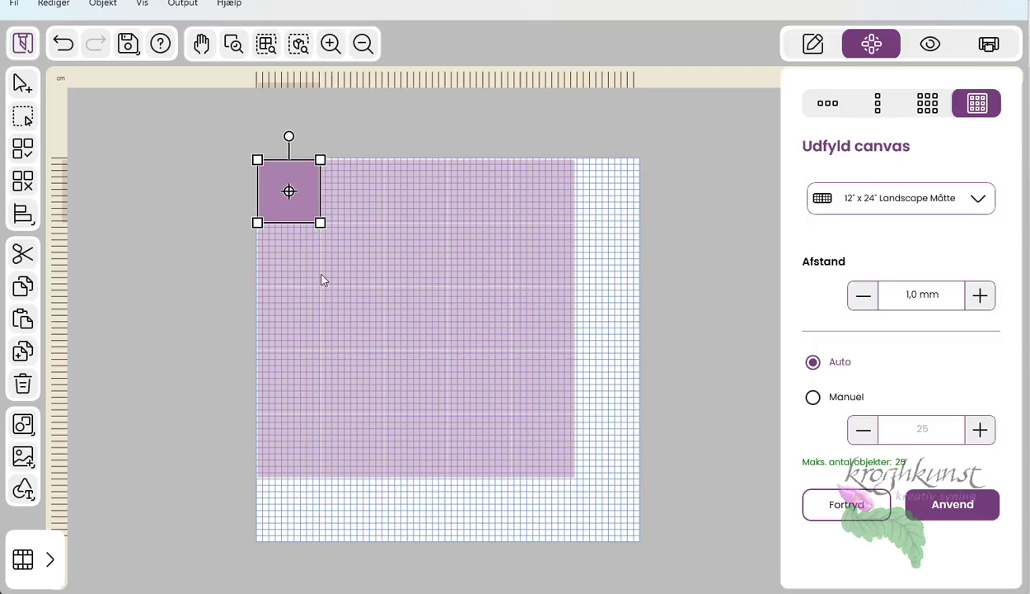
{"action": "left_click", "coordinate": [921, 297]}
{"action": "type", "text": "2"}
{"action": "left_click", "coordinate": [948, 511]}
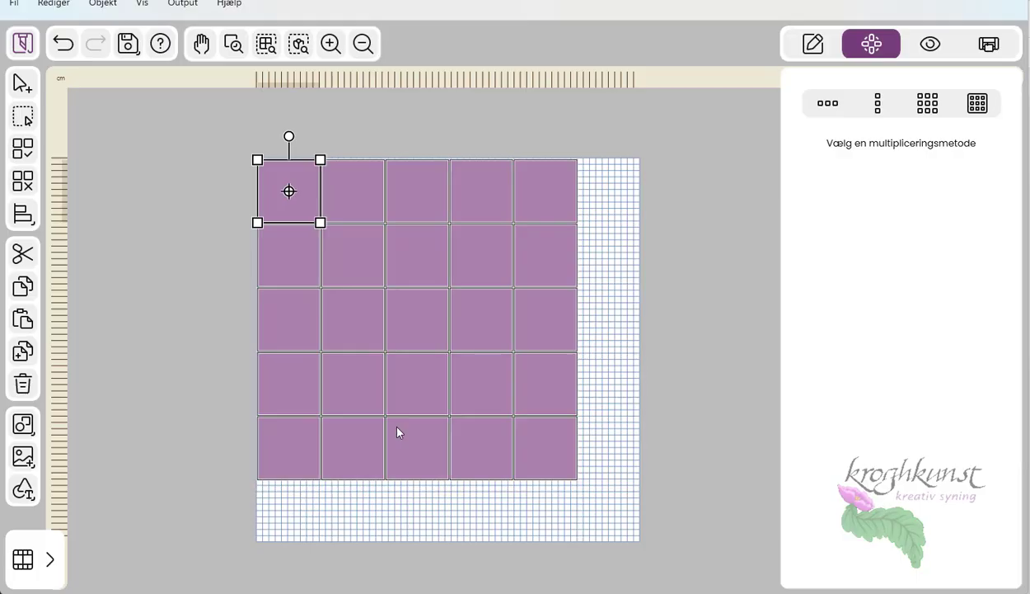
{"action": "key", "text": "ctrl+z"}
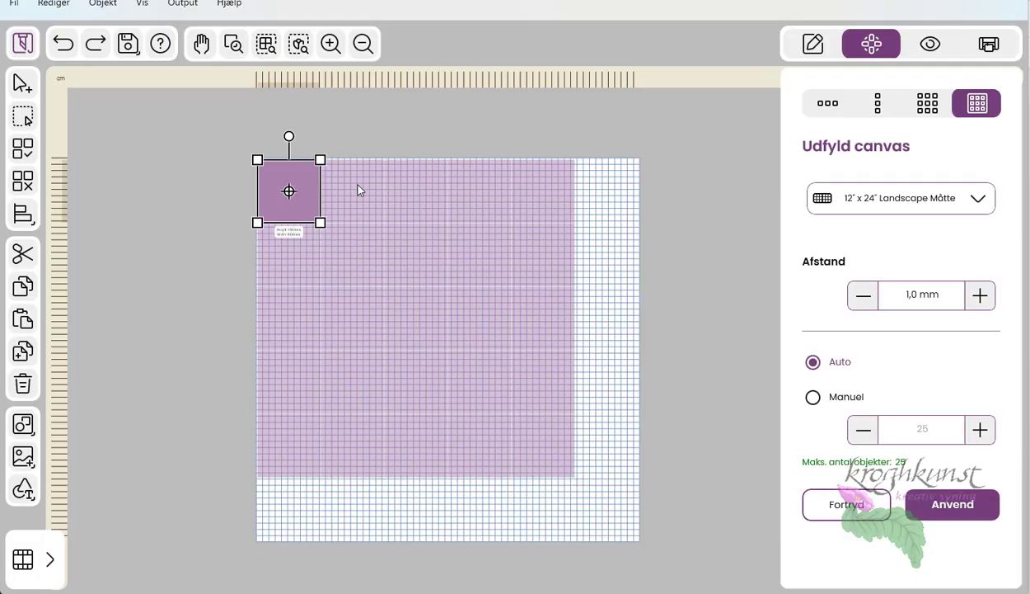
{"action": "left_click", "coordinate": [194, 171]}
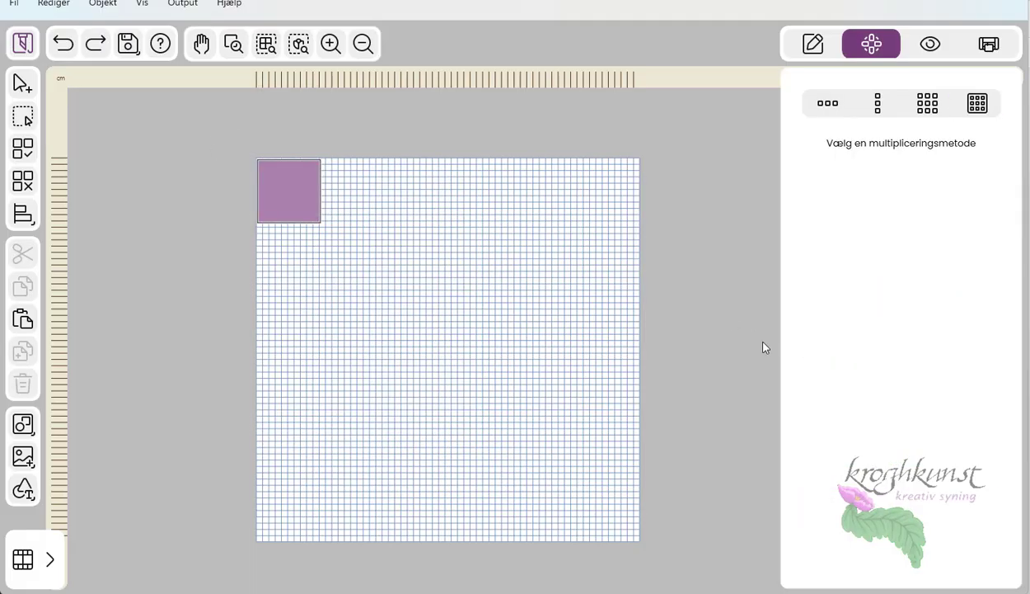
- Set up a tile multiplication of the square with 2 mm spacing both horizontally and vertically
{"action": "left_click", "coordinate": [307, 210]}
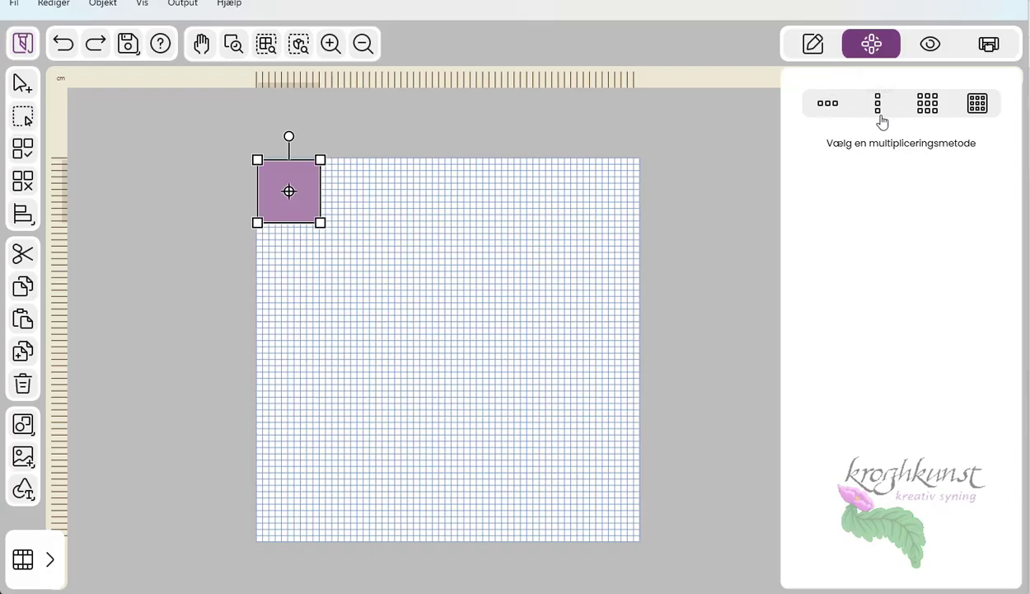
{"action": "left_click", "coordinate": [936, 117]}
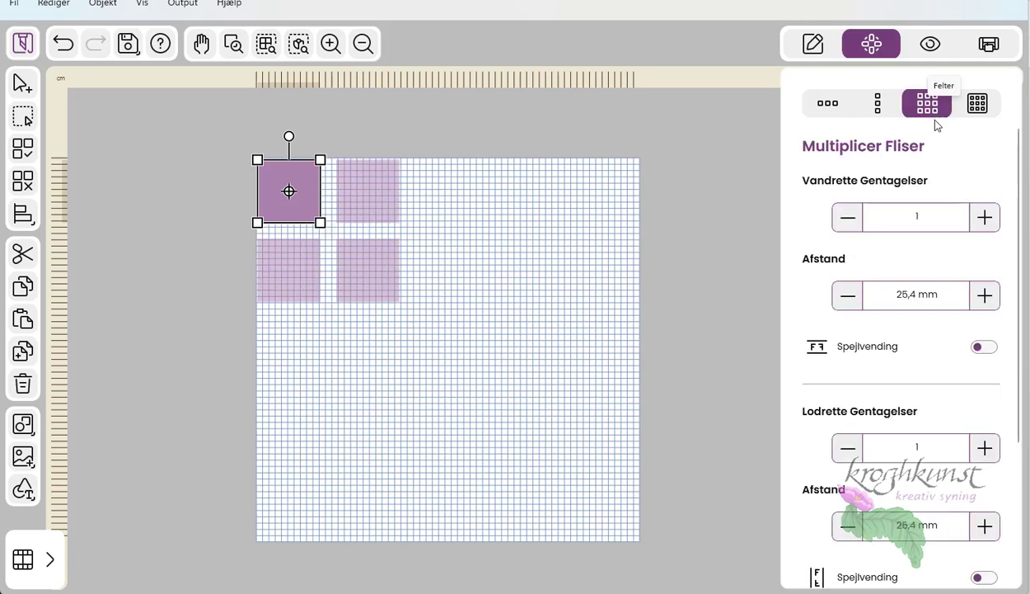
{"action": "left_click", "coordinate": [874, 290]}
{"action": "type", "text": "2"}
{"action": "key", "text": "Return"}
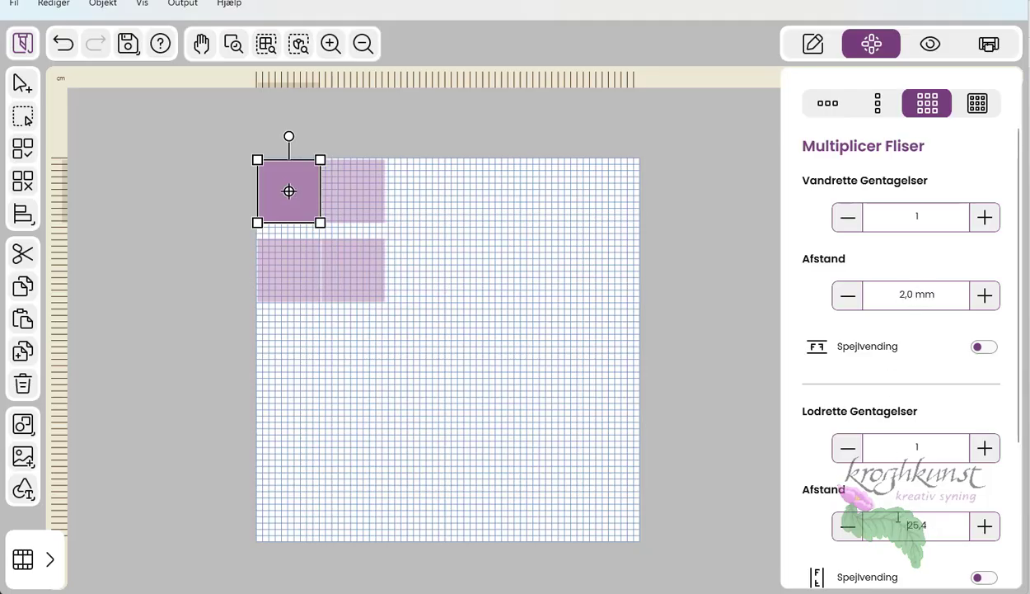
{"action": "left_click", "coordinate": [900, 526]}
{"action": "type", "text": "2"}
{"action": "key", "text": "Return"}
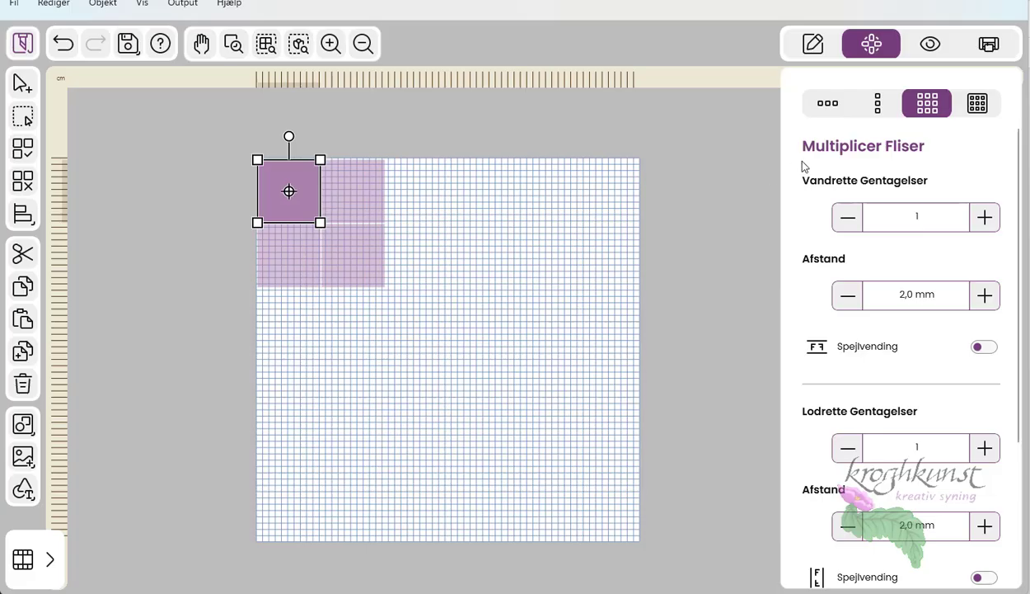
- Set the tile multiplication to 2 horizontal and 2 vertical repeats and apply it
{"action": "left_click", "coordinate": [986, 216]}
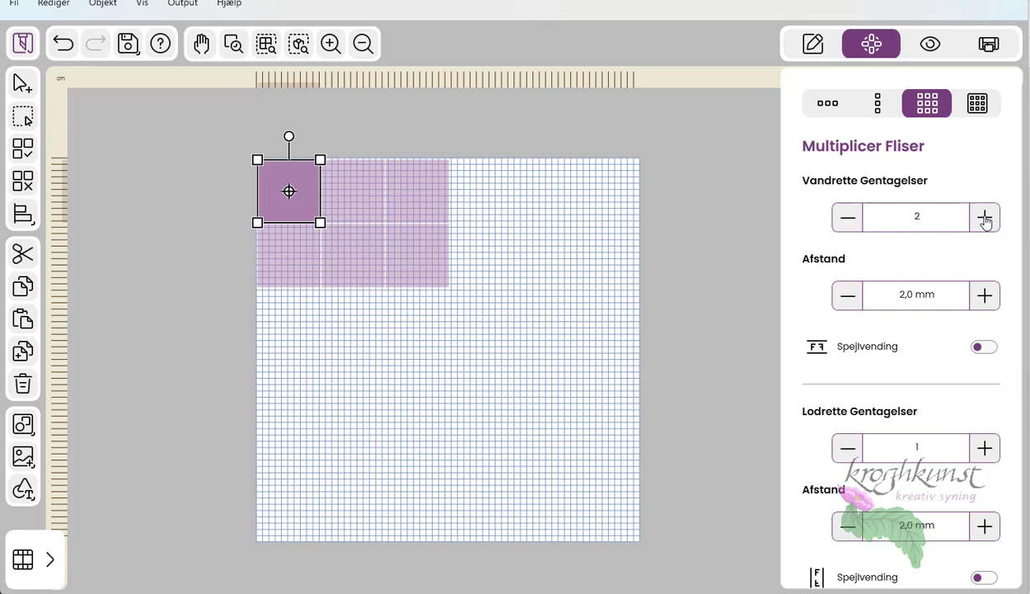
{"action": "left_click", "coordinate": [989, 453]}
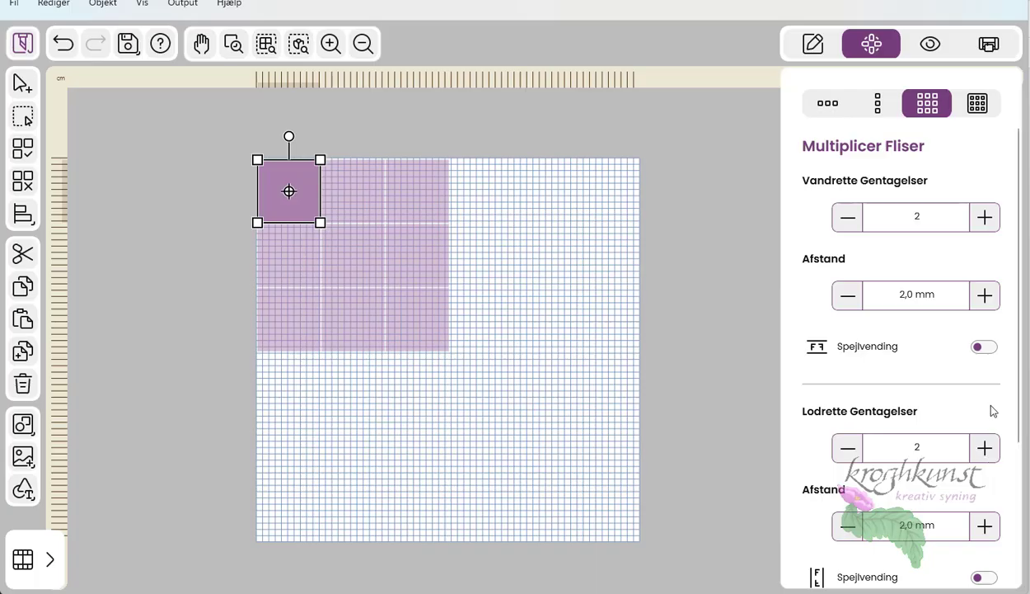
{"action": "scroll", "coordinate": [973, 404], "scroll_direction": "down", "scroll_amount": 3}
{"action": "left_click", "coordinate": [970, 532]}
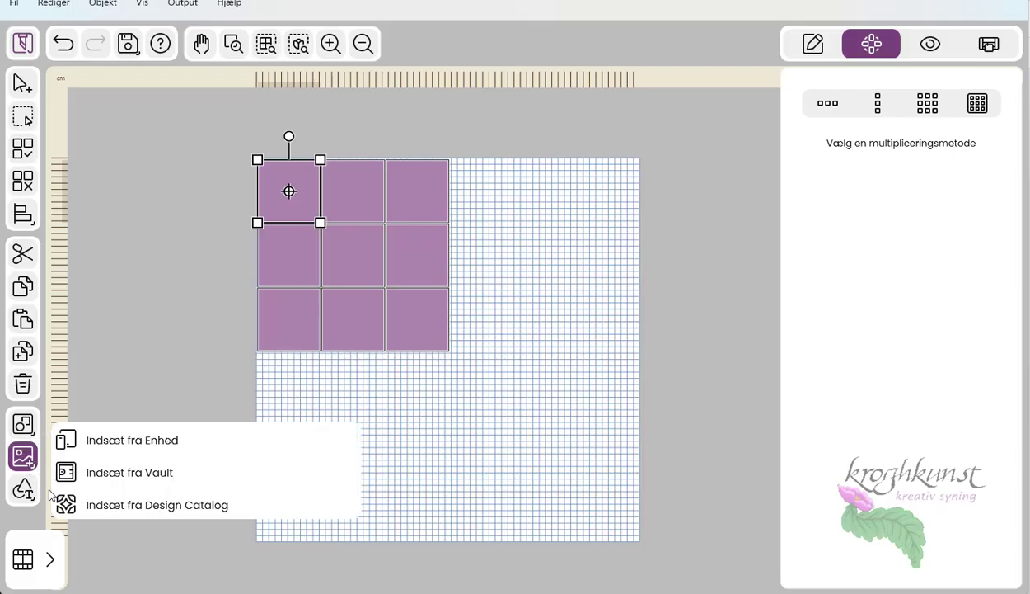
- Open the shape collection for inserting another shape
{"action": "mouse_move", "coordinate": [29, 495]}
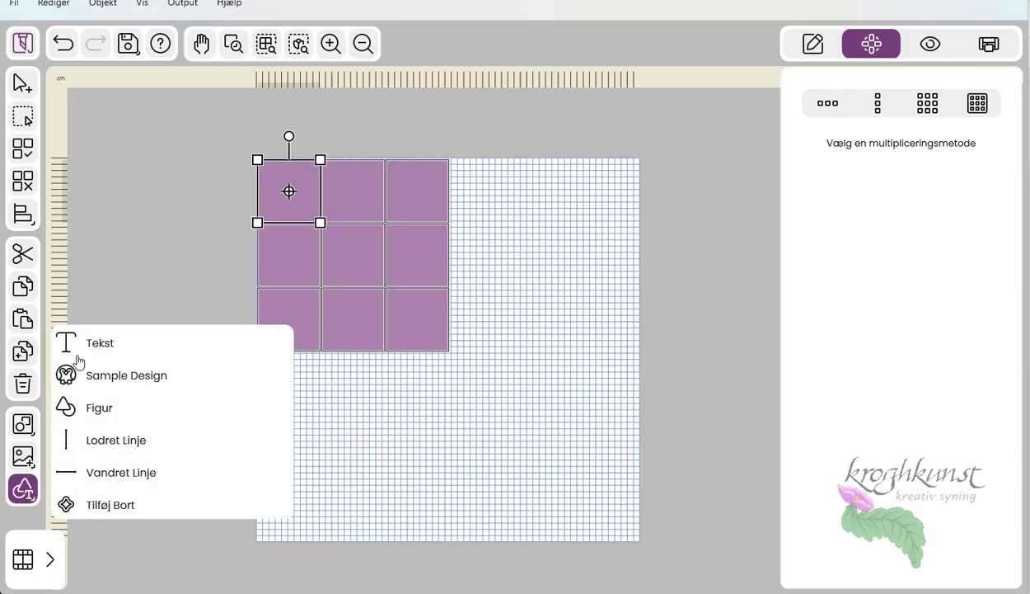
{"action": "left_click", "coordinate": [97, 408]}
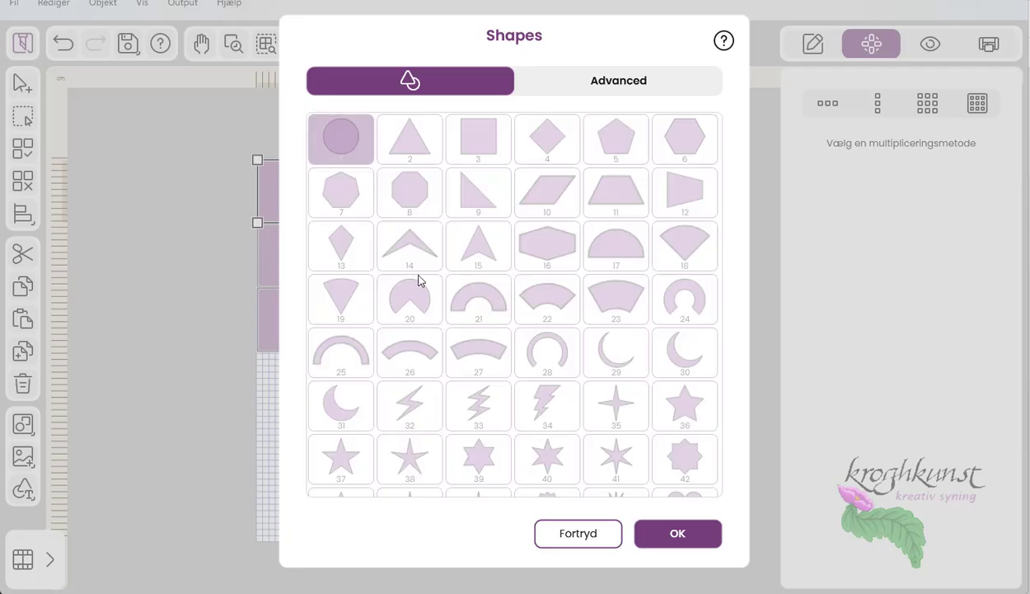